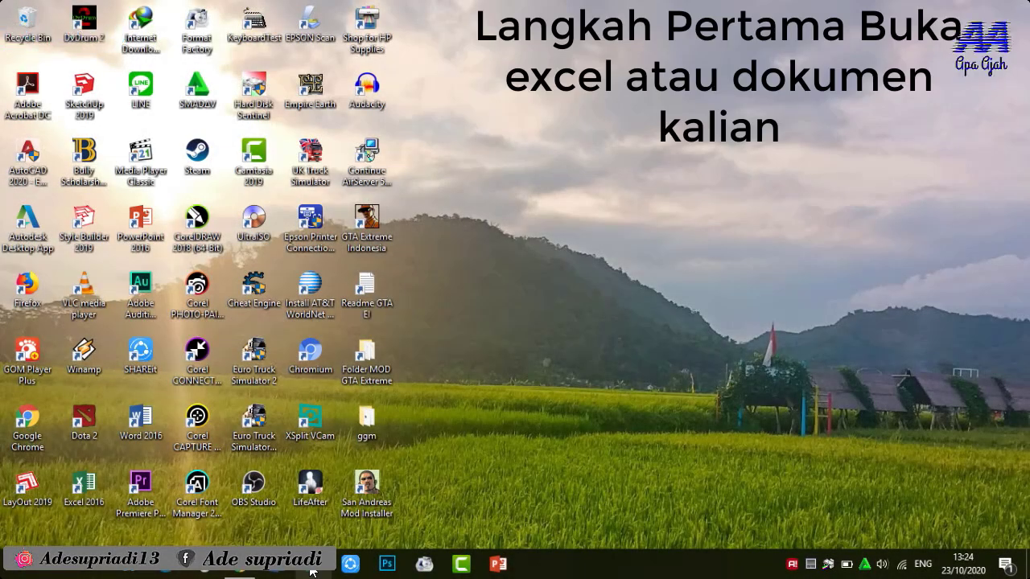
- Launch Excel 2016, narrow columns A and D, and widen columns B, C, E and F
left_click(313, 568)
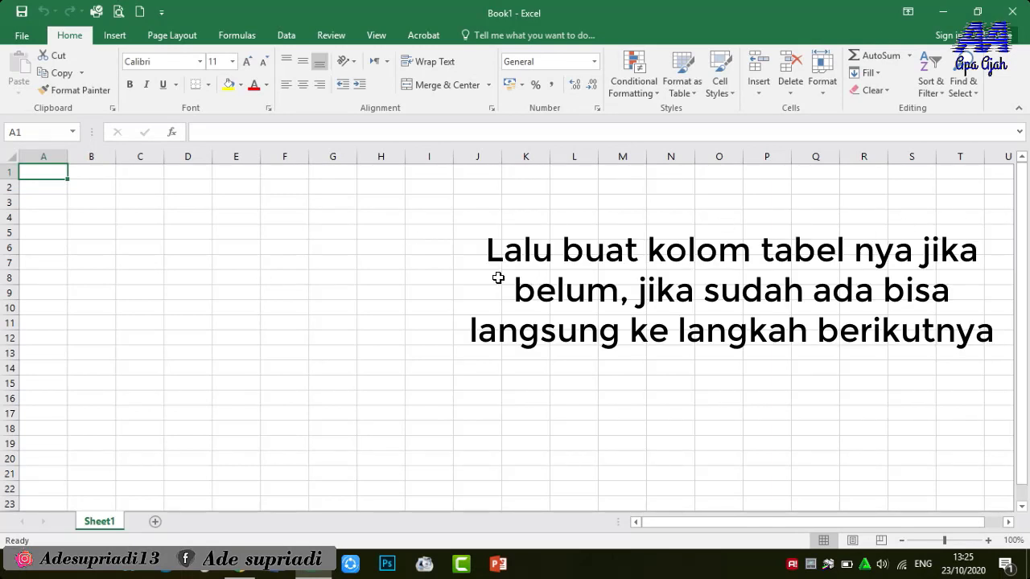
left_click_drag(70, 160, 46, 160)
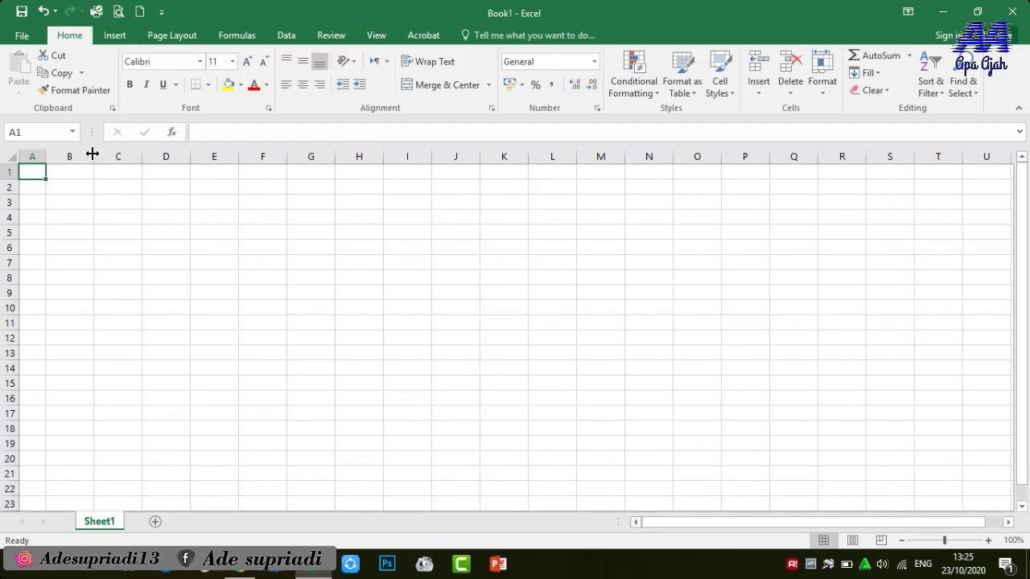
left_click_drag(94, 156, 658, 159)
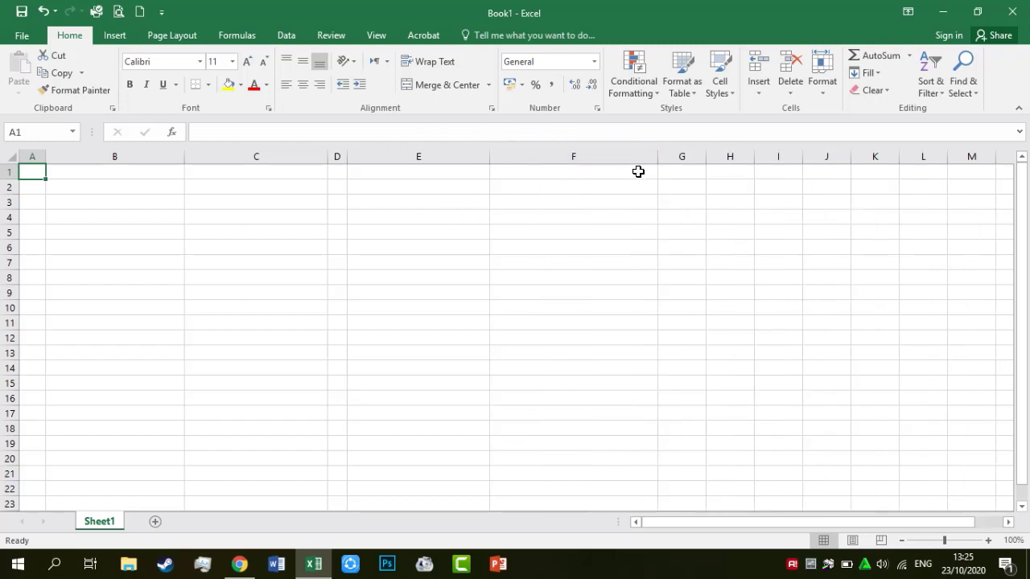
left_click_drag(657, 155, 636, 156)
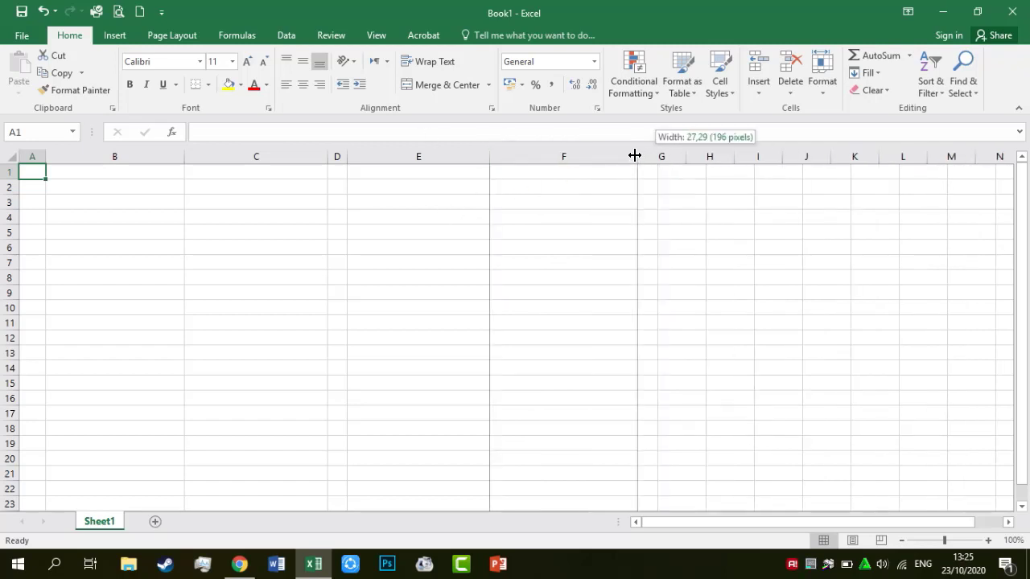
left_click_drag(489, 160, 508, 159)
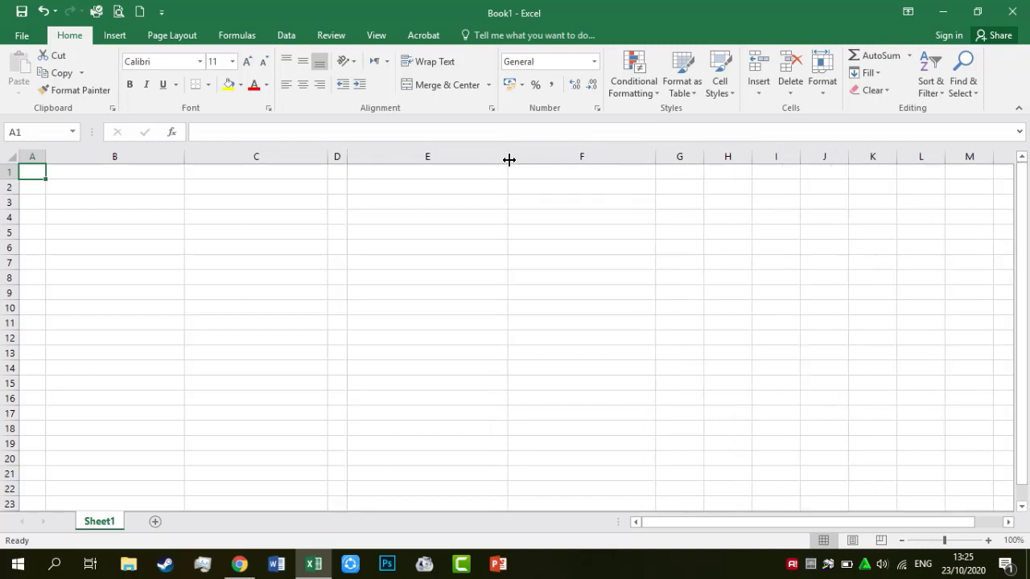
- Enter No, Nama Barang, Jumlah, No, Nama Barang across A4 to E4, moving on to F4
left_click(29, 216)
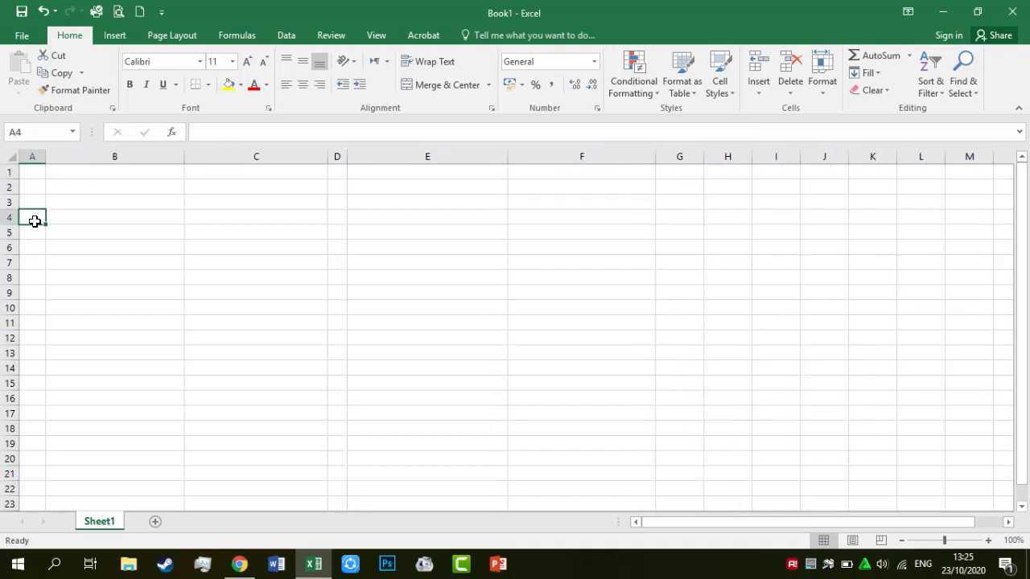
type("No")
key("Tab")
type("Nam")
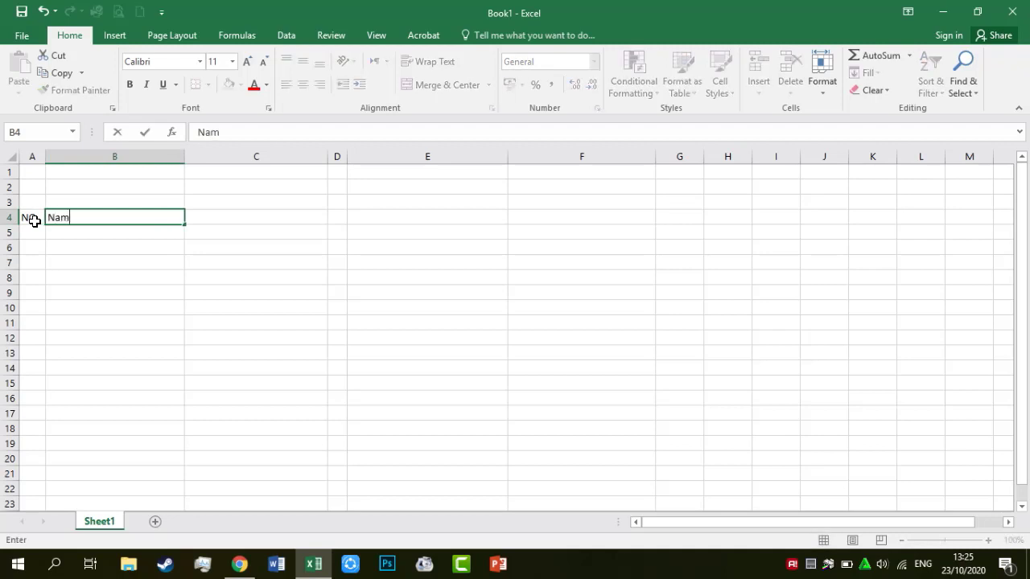
key("Tab")
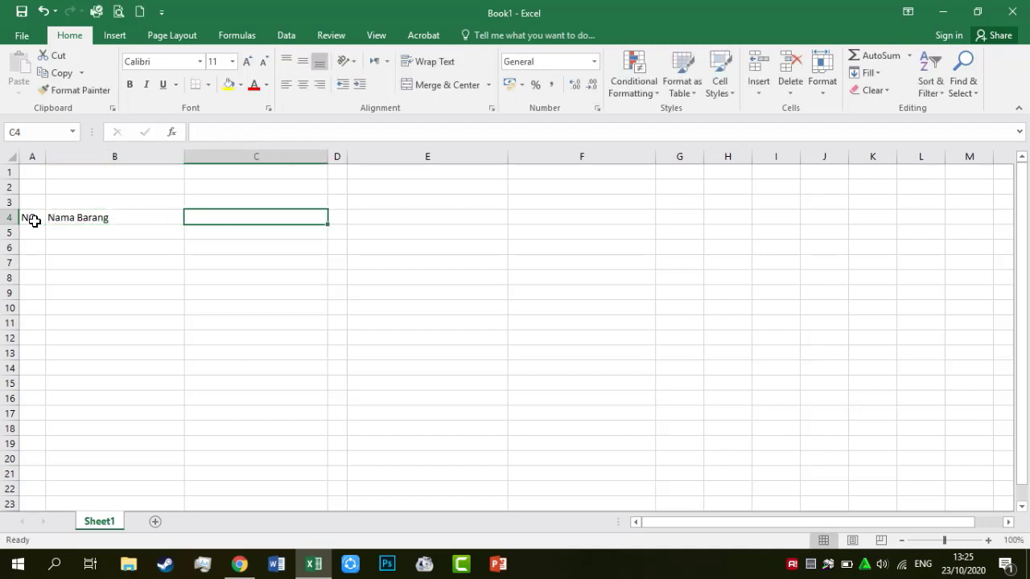
type("Jumlah")
key("Tab")
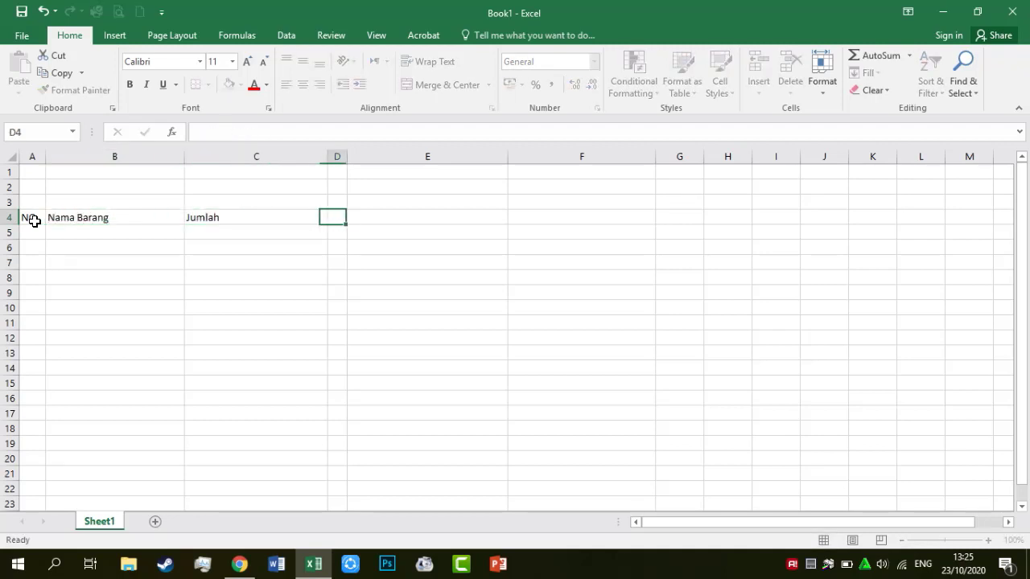
type("No")
key("Tab")
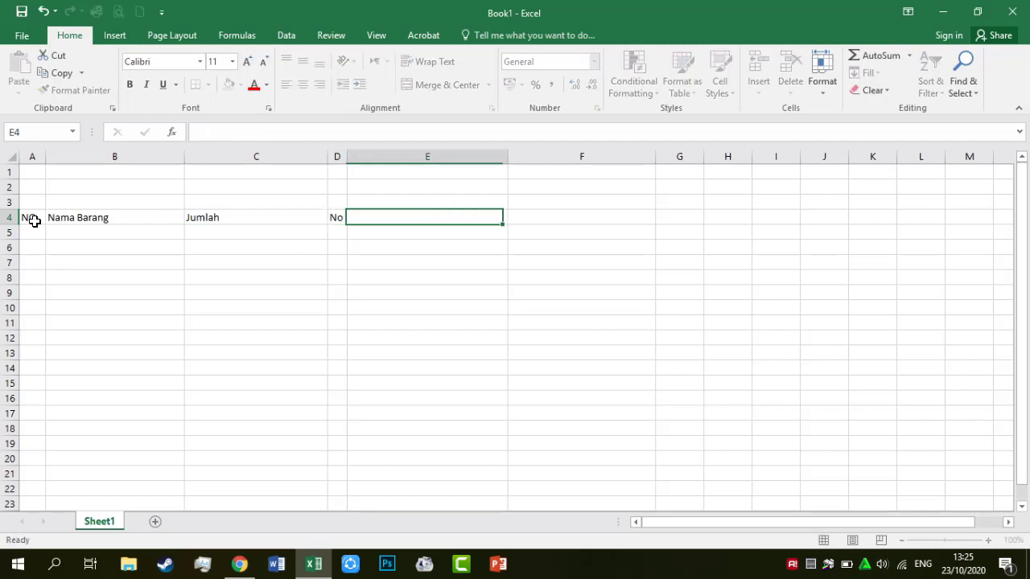
type("Nama Barang")
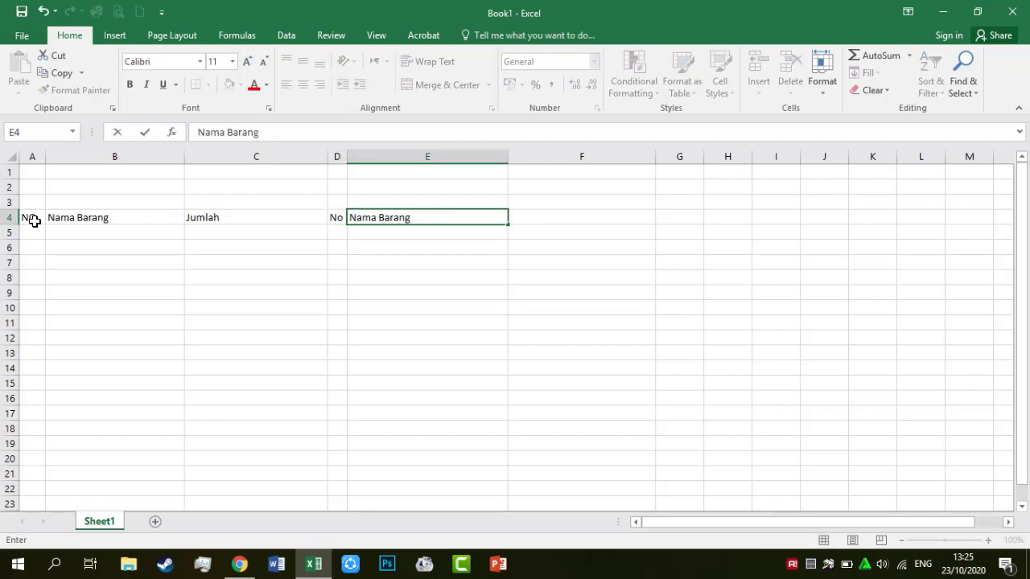
key("Tab")
- Finish the F4 heading Jumlah and make the row 4 headings centred and bold
type("Jumlah")
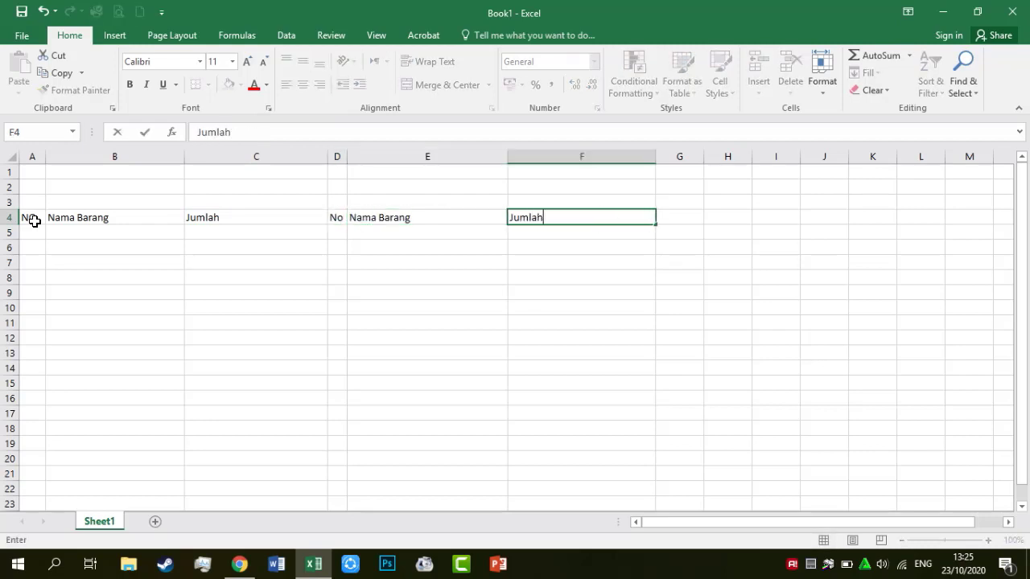
left_click(34, 221, "shift")
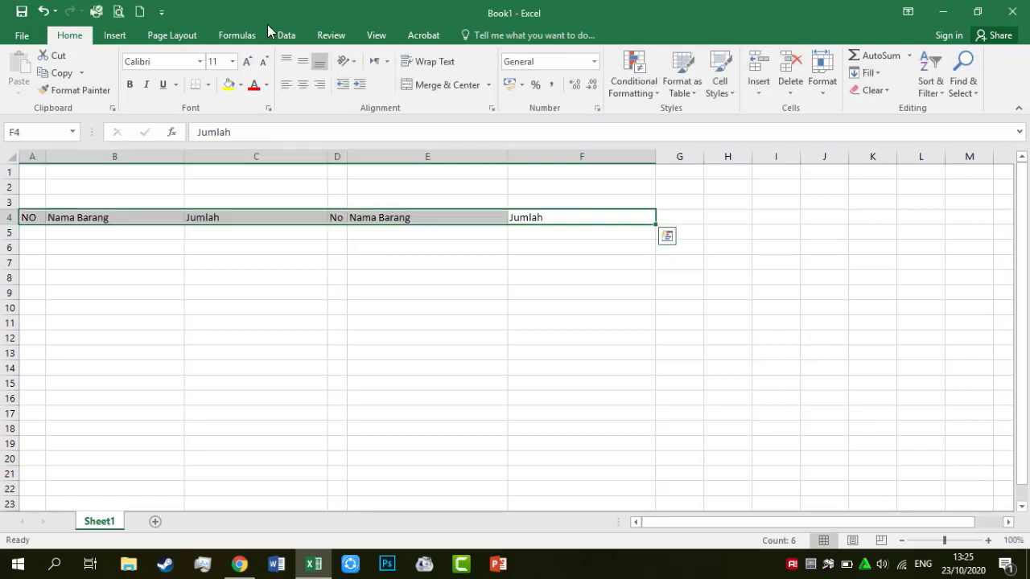
left_click(302, 88)
left_click(129, 85)
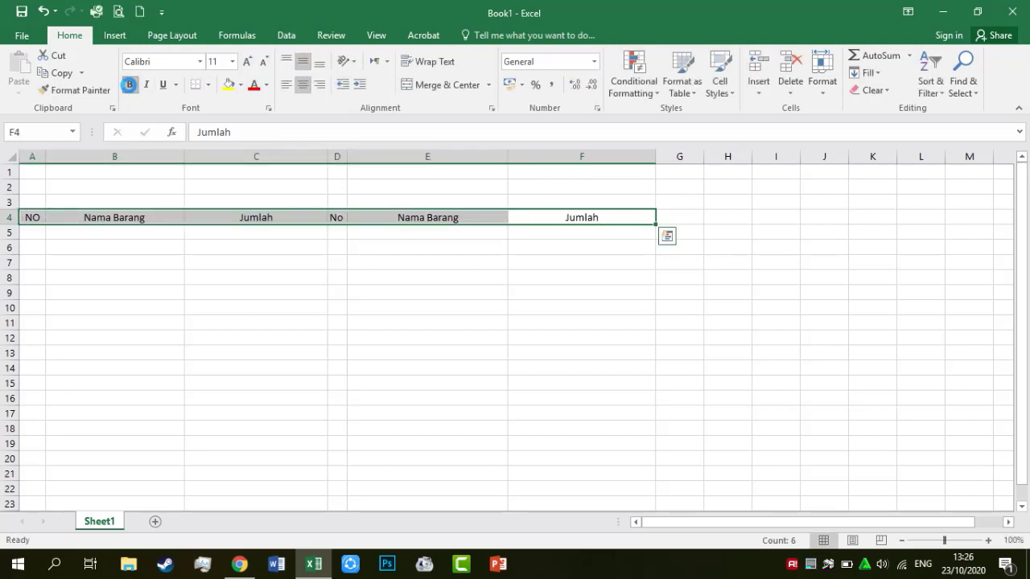
- Apply All Borders to A5:F16 and widen column D slightly
mouse_move(30, 226)
left_mouse_down()
mouse_move(671, 349)
mouse_move(593, 375)
mouse_move(593, 405)
left_mouse_up()
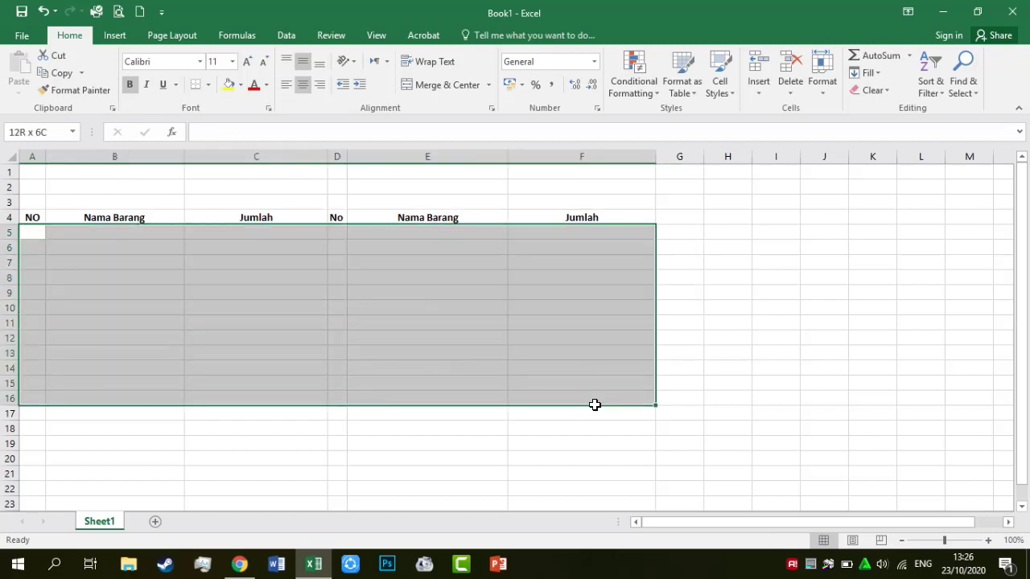
left_click(207, 85)
left_click(219, 212)
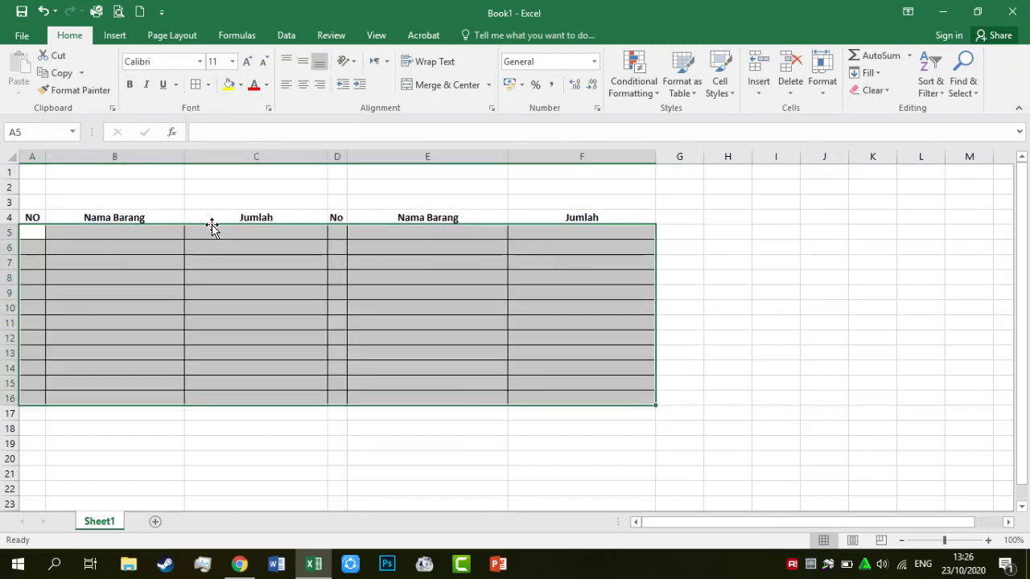
left_click_drag(347, 160, 352, 155)
left_click(368, 203)
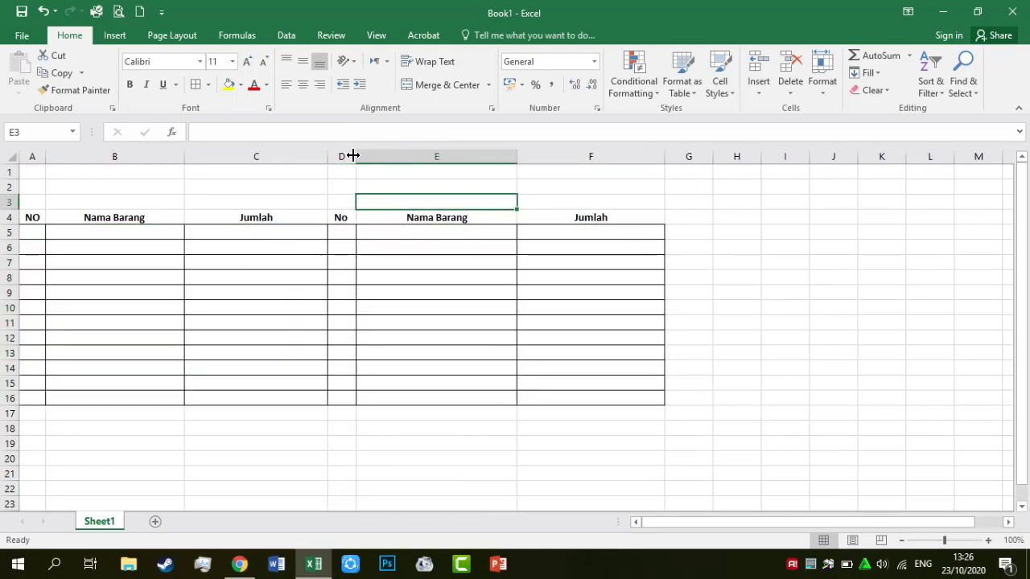
- Border the header row A4:F4 and retype the A4 heading as No
left_click_drag(30, 216, 660, 214)
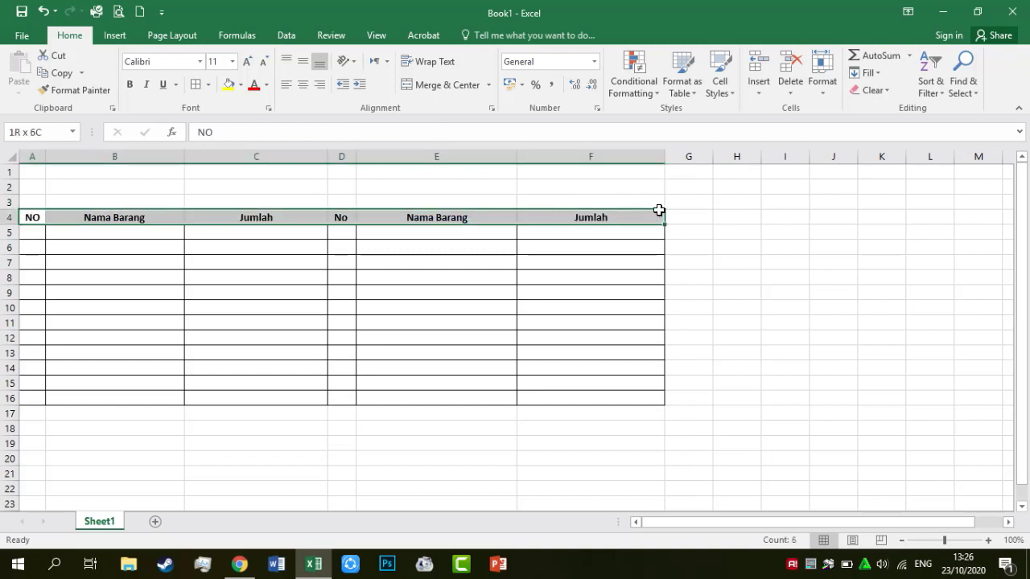
left_click(310, 88)
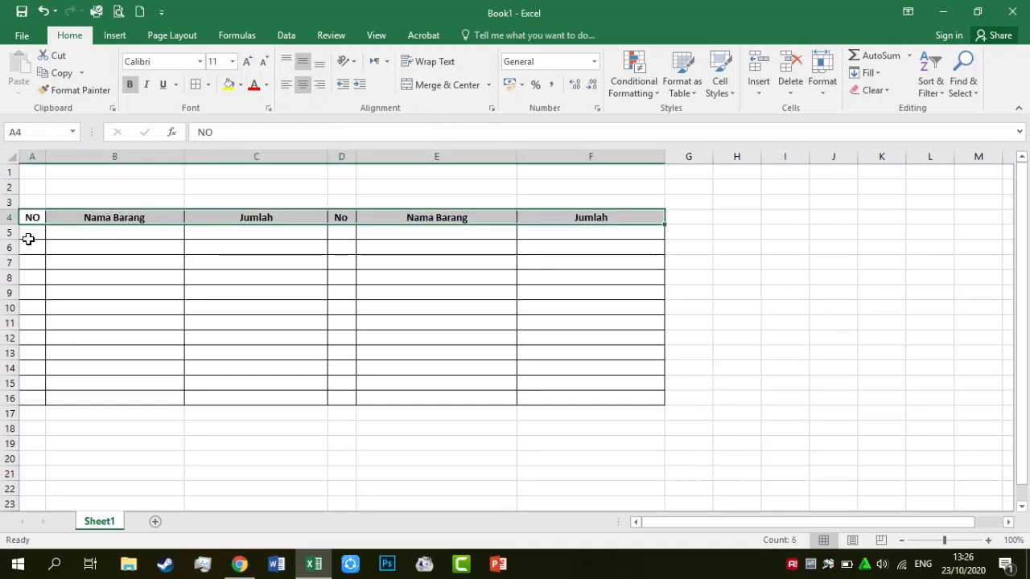
left_click(179, 289)
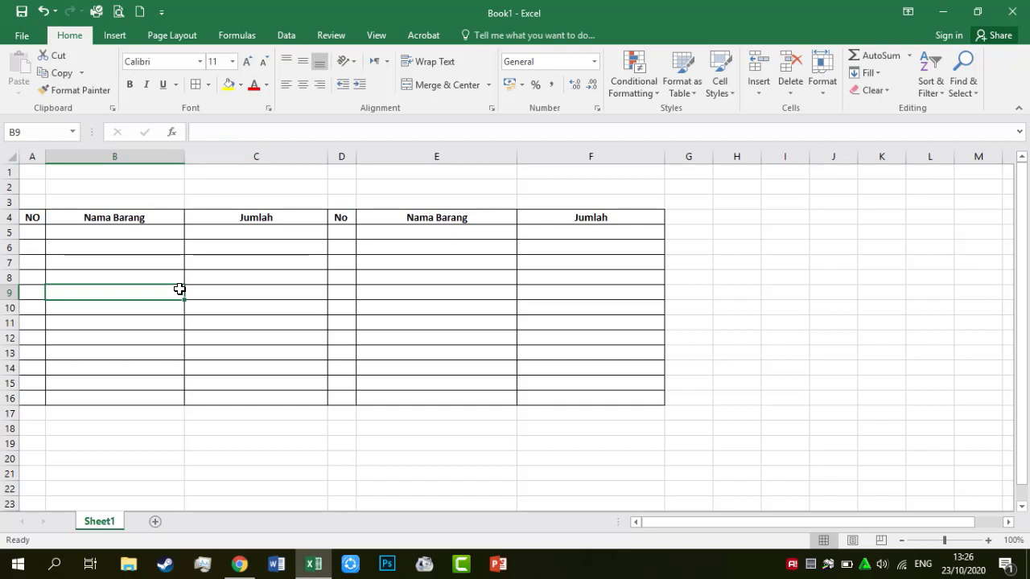
left_click(30, 217)
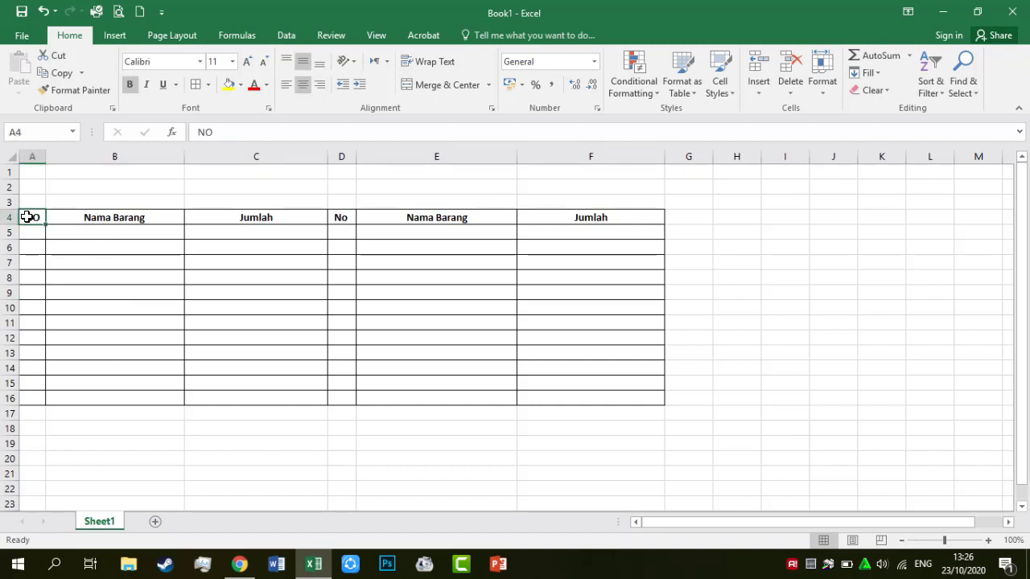
type("No")
left_click(28, 233)
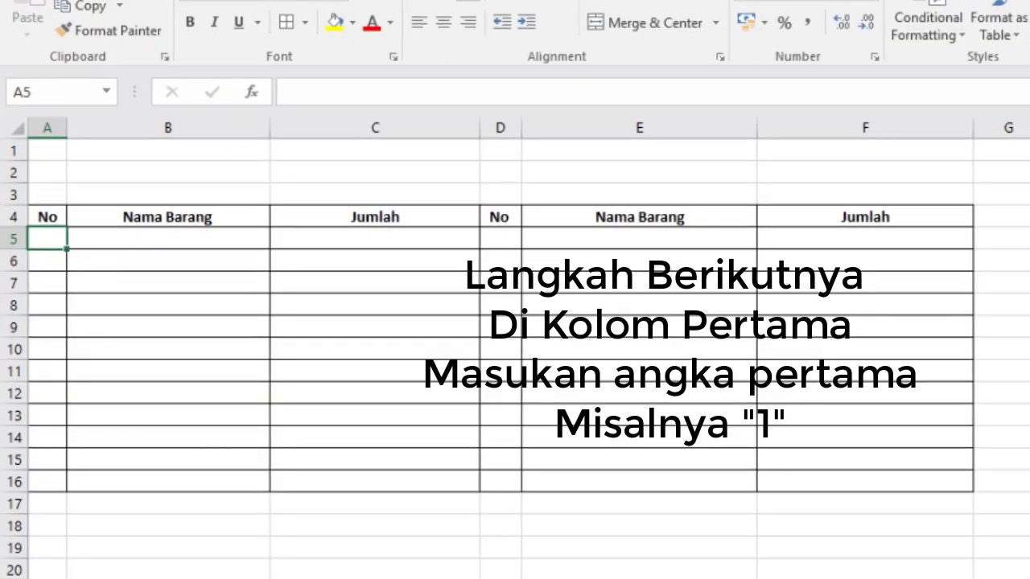
- Enter 1 in A5 and the formula =1+A5 in A6 so it shows 2
type("1")
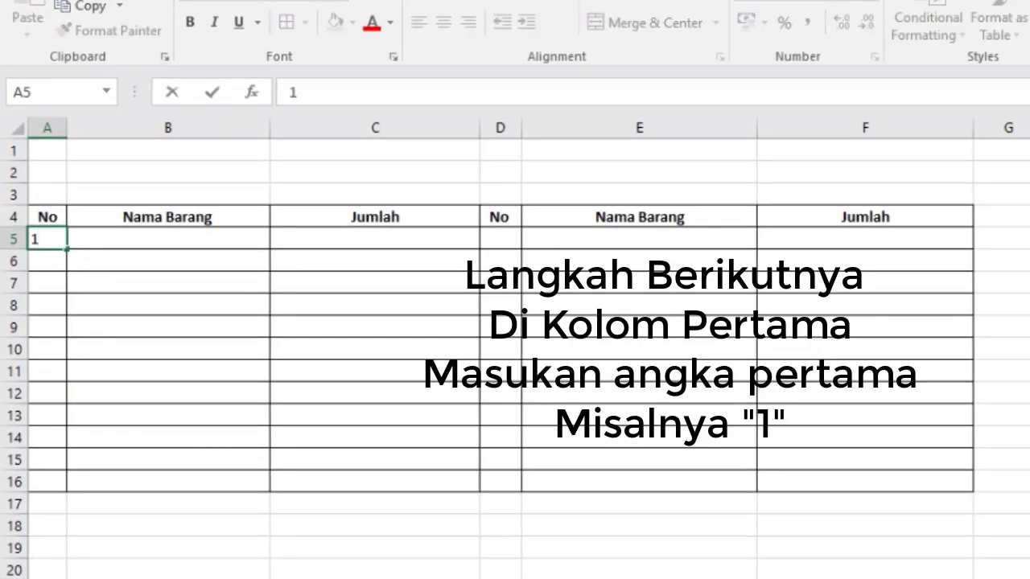
key("Return")
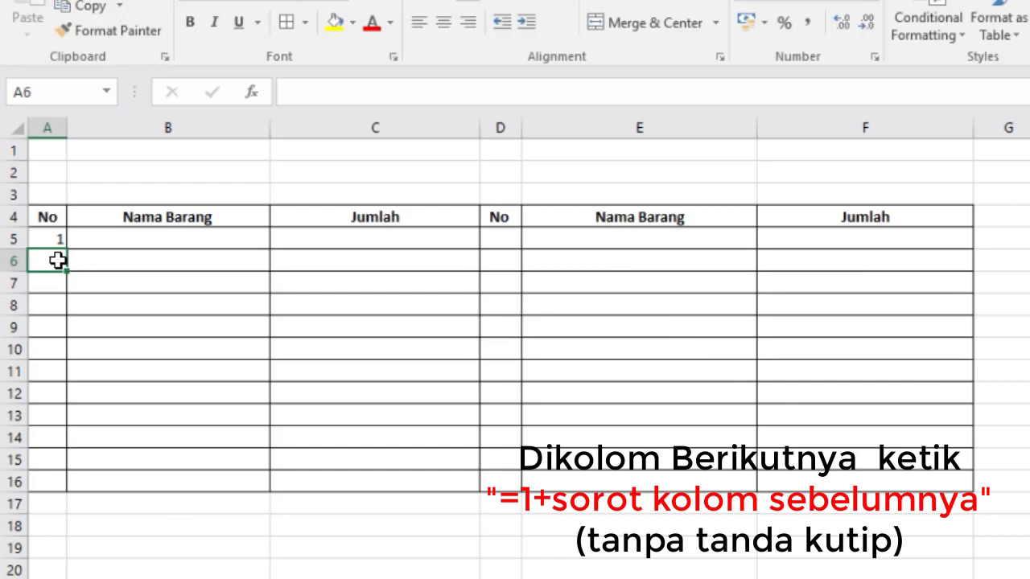
type("+")
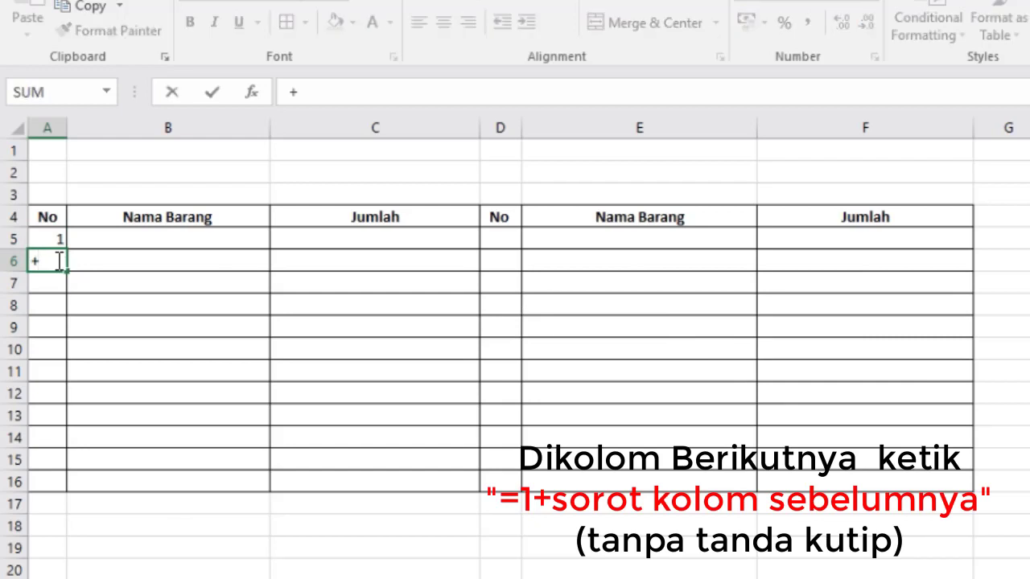
key("BackSpace")
type("=1")
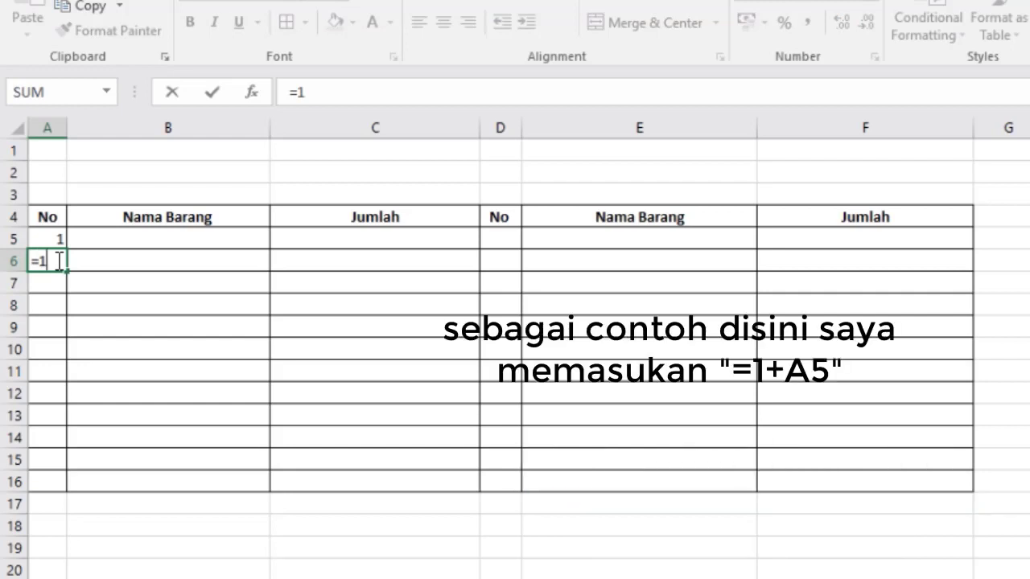
type("+")
left_click(46, 237)
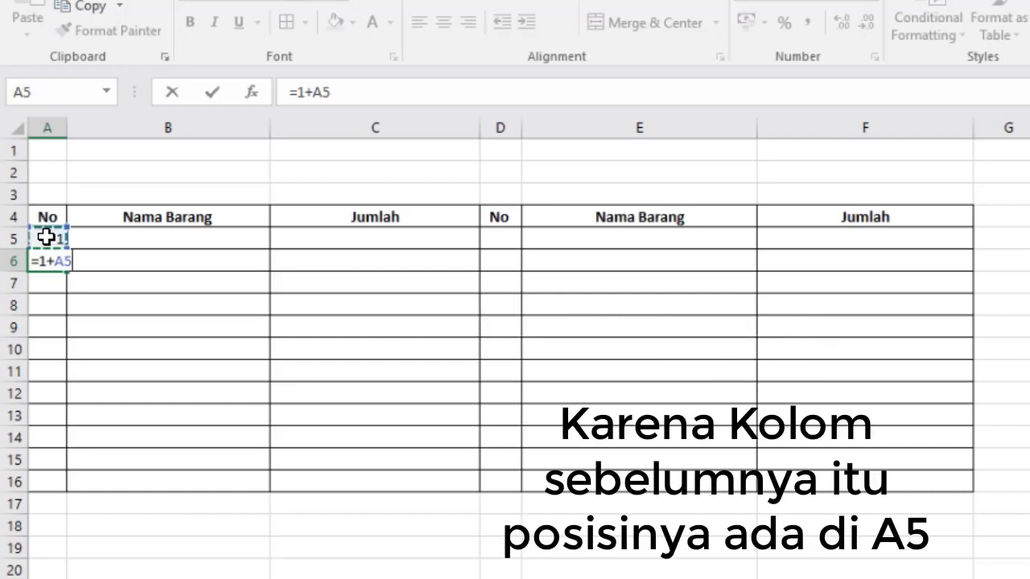
key("Return")
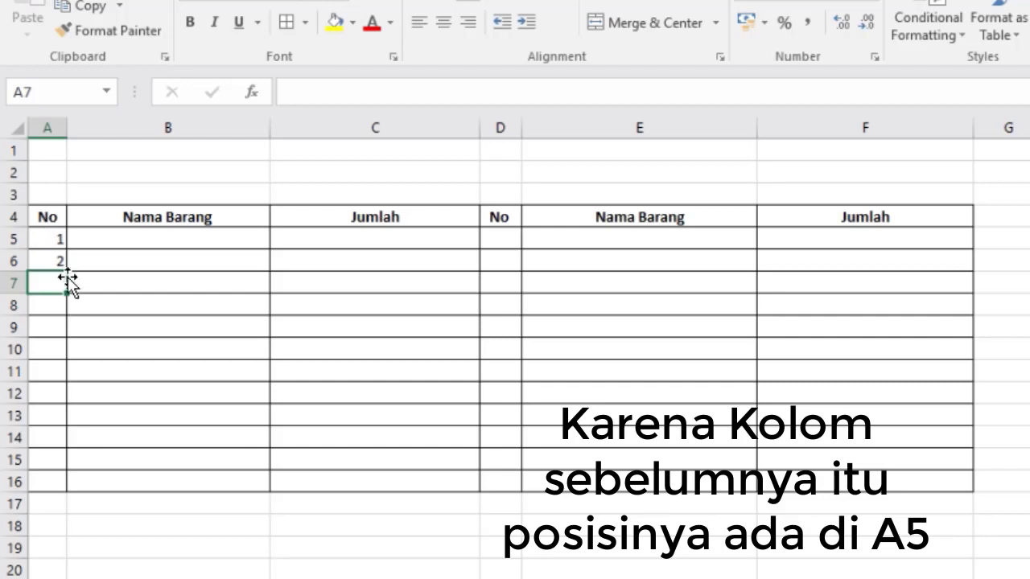
- Fill A6's formula down to A16 so column A runs to 12
left_click(58, 262)
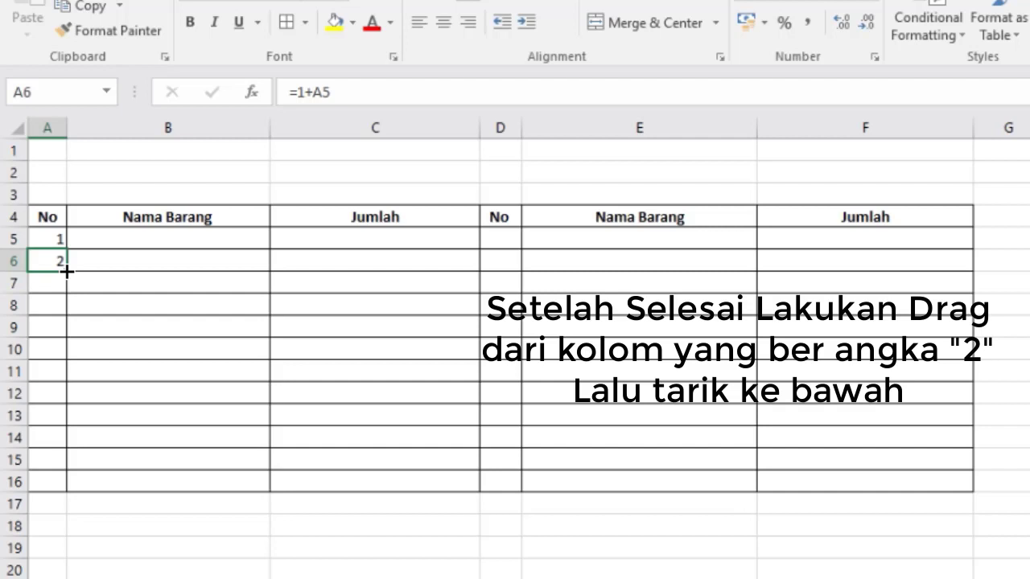
left_click_drag(67, 279, 70, 456)
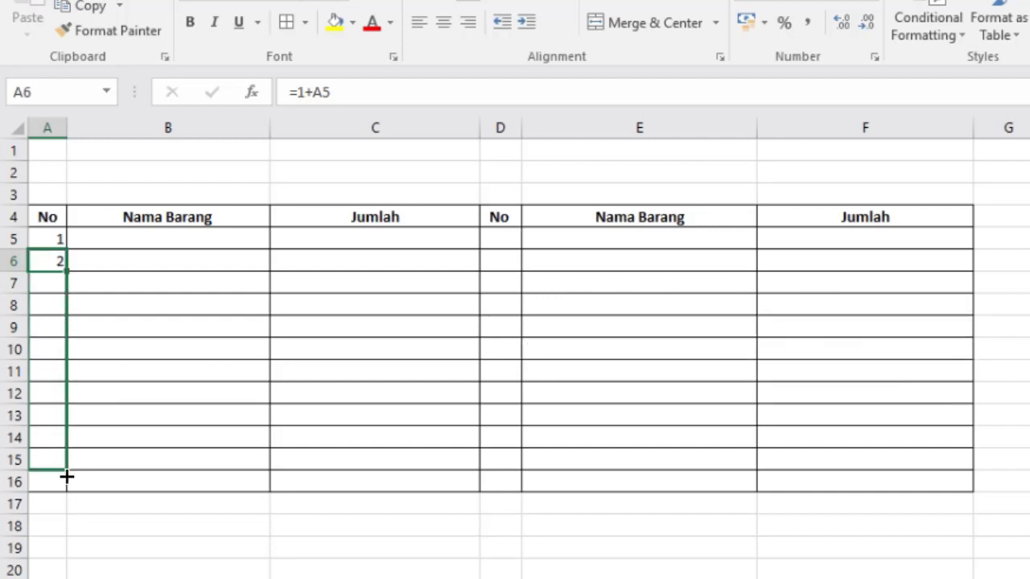
left_click_drag(71, 455, 69, 485)
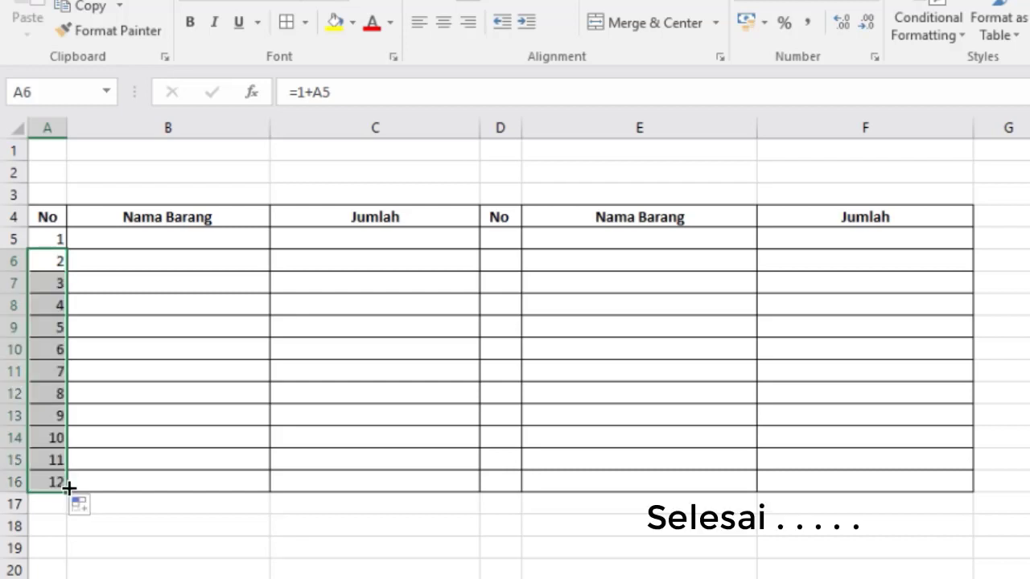
left_click(223, 526)
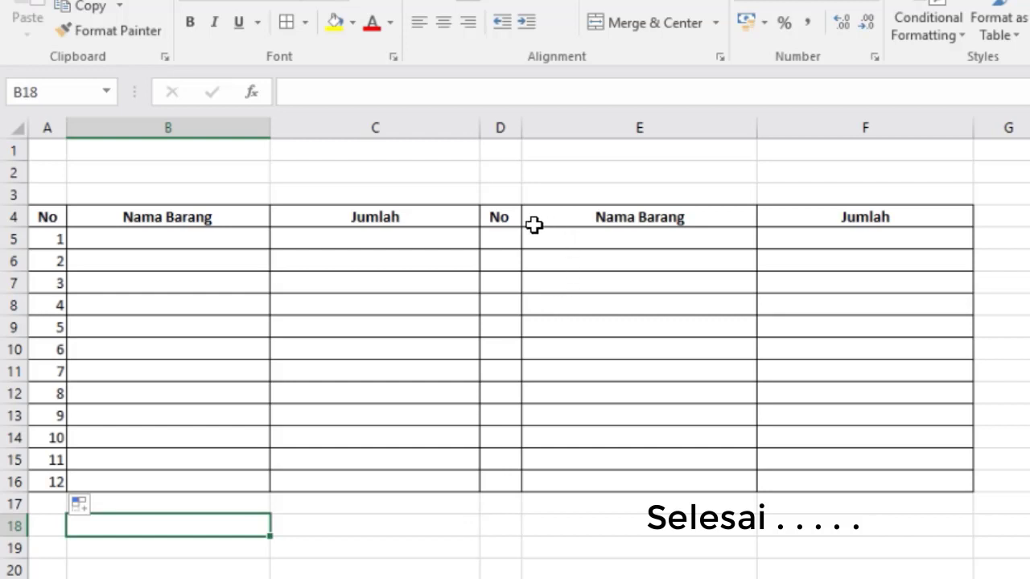
- Enter =1+A16 in D5 so the right table starts at 13
left_click(506, 241)
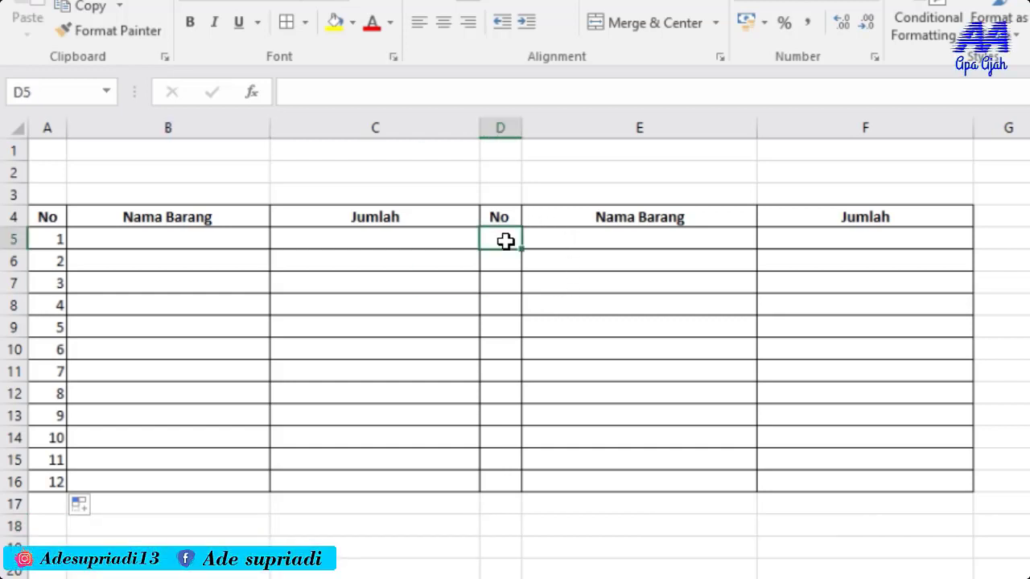
type("=")
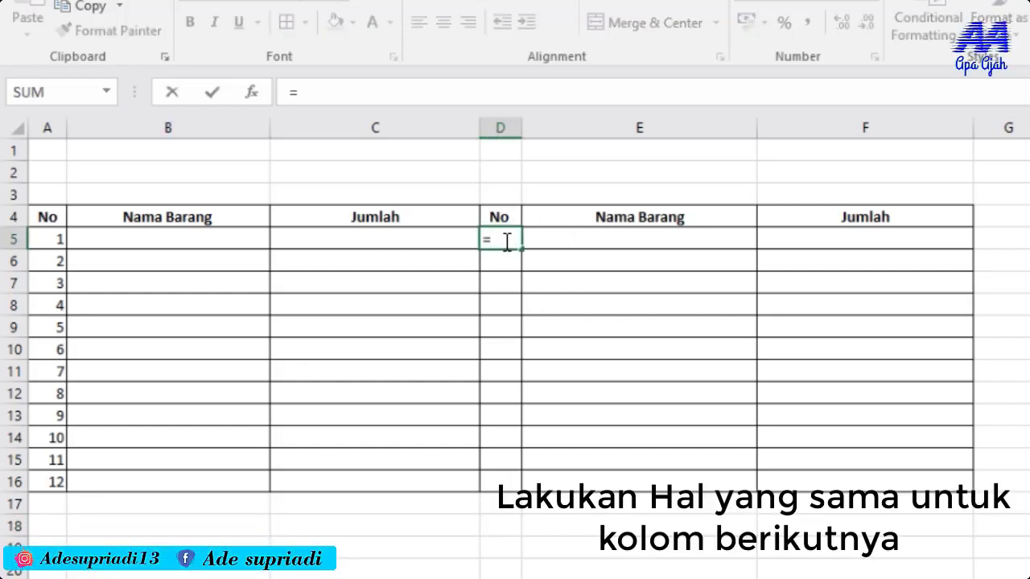
type("1+")
left_click(51, 478)
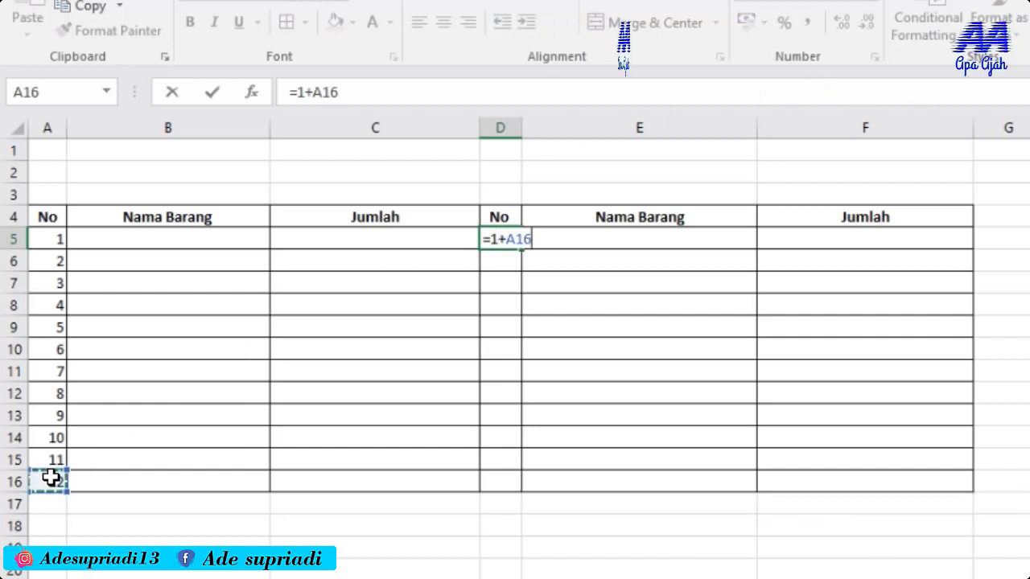
key("Return")
left_click(609, 302)
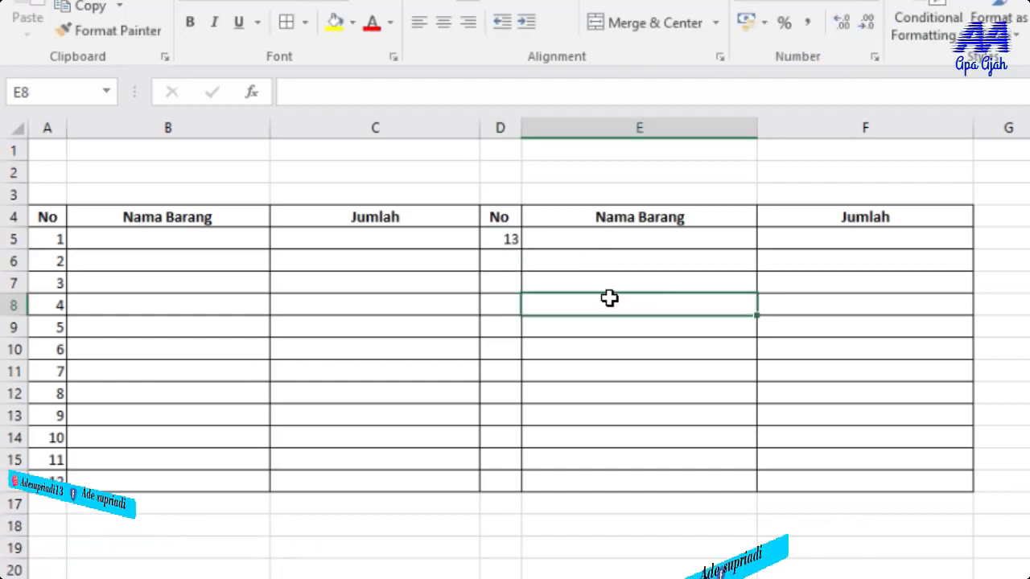
- Add a formula in D6 referencing D5 and fill it down to D16, ending at 24
left_click(511, 259)
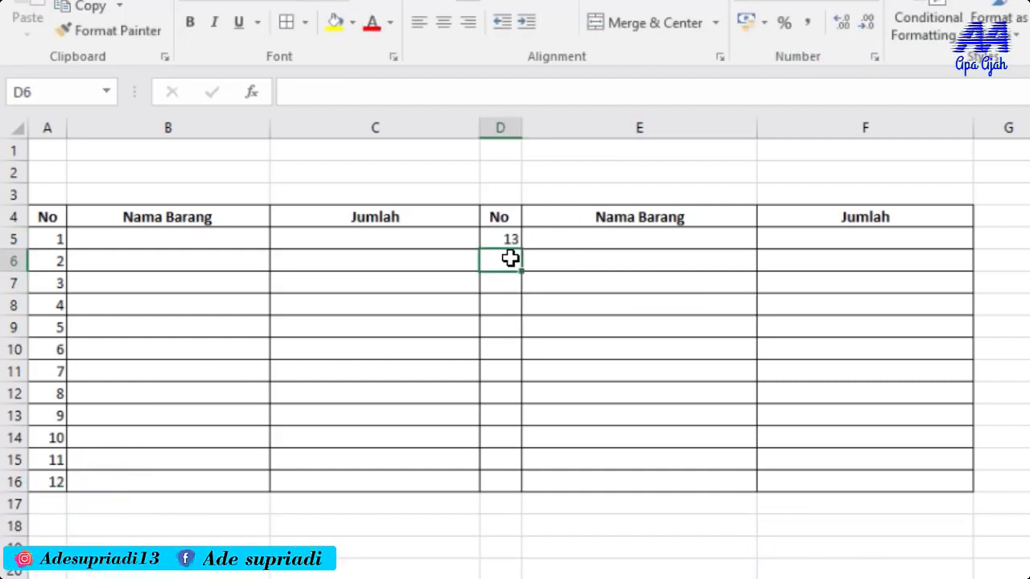
type("=1+")
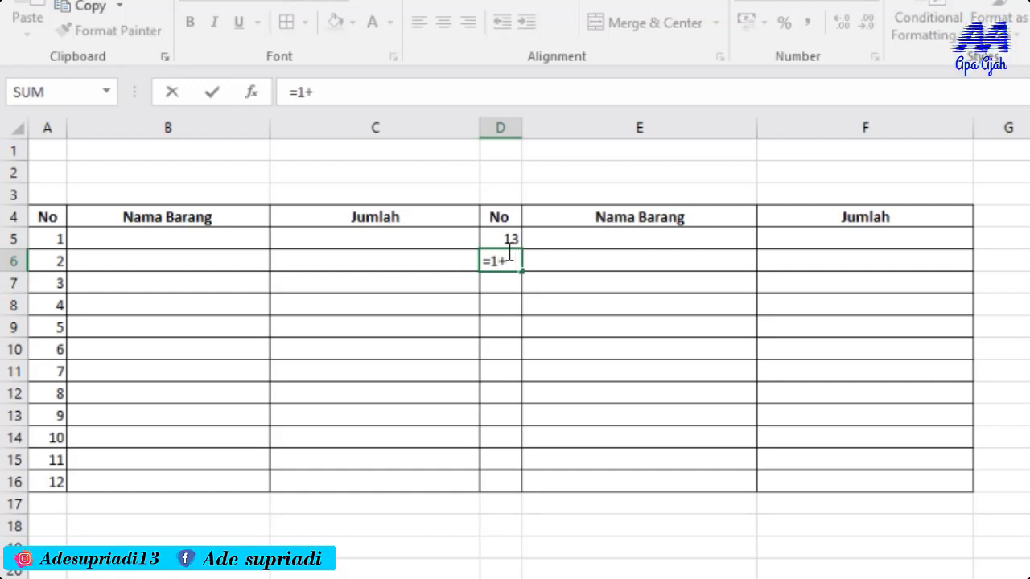
left_click(498, 239)
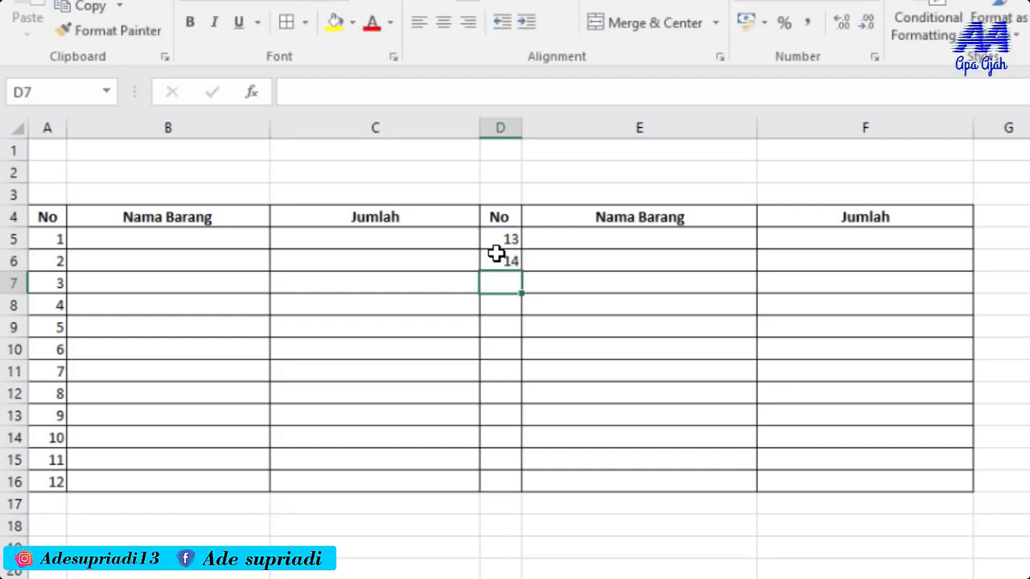
left_click(496, 254)
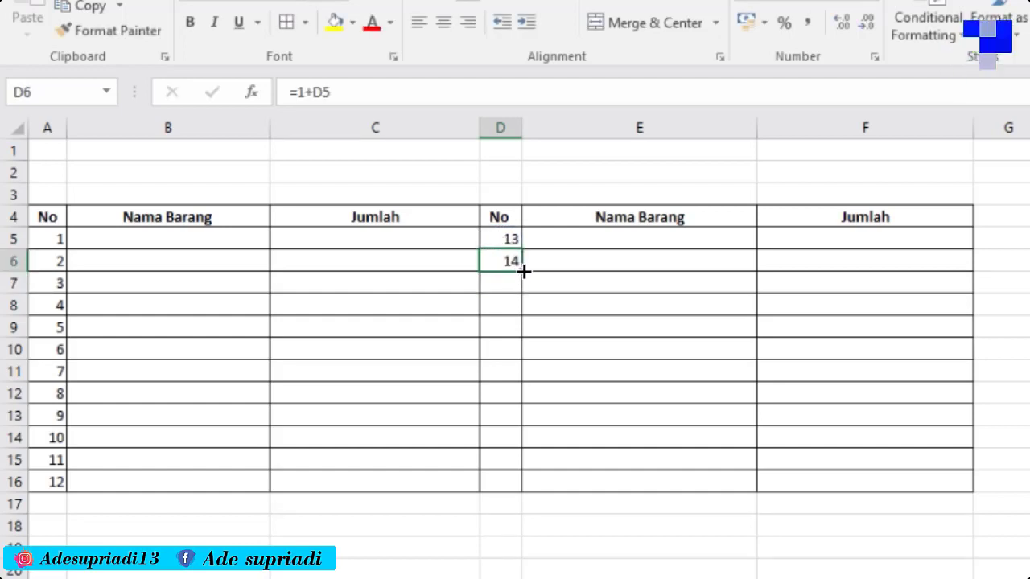
left_click_drag(521, 271, 524, 492)
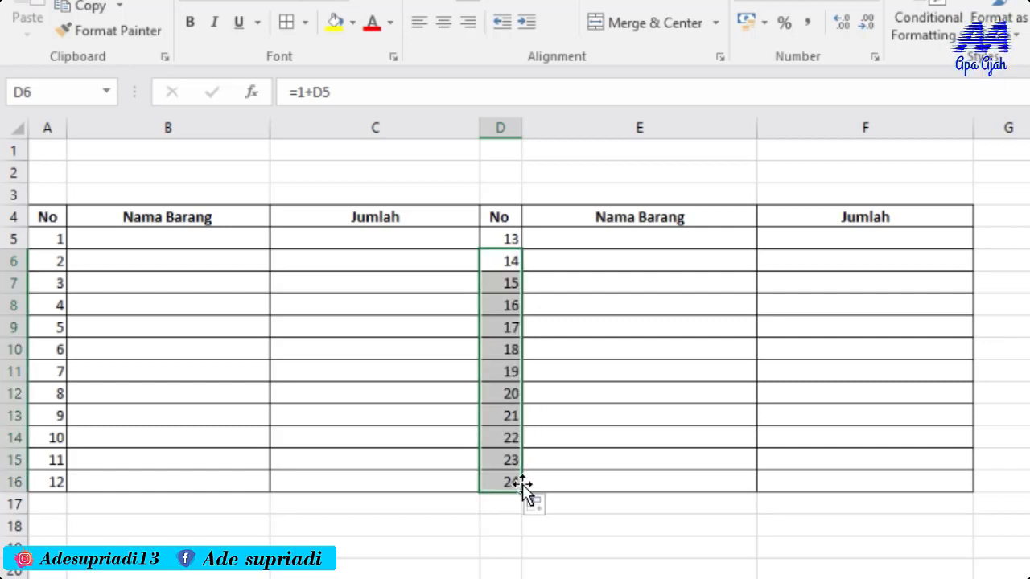
left_click(614, 407)
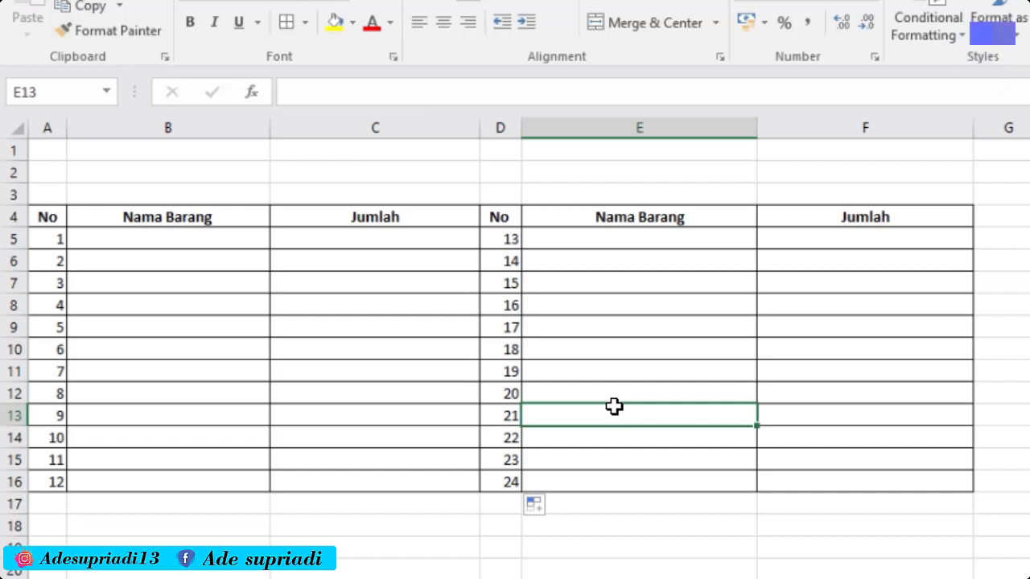